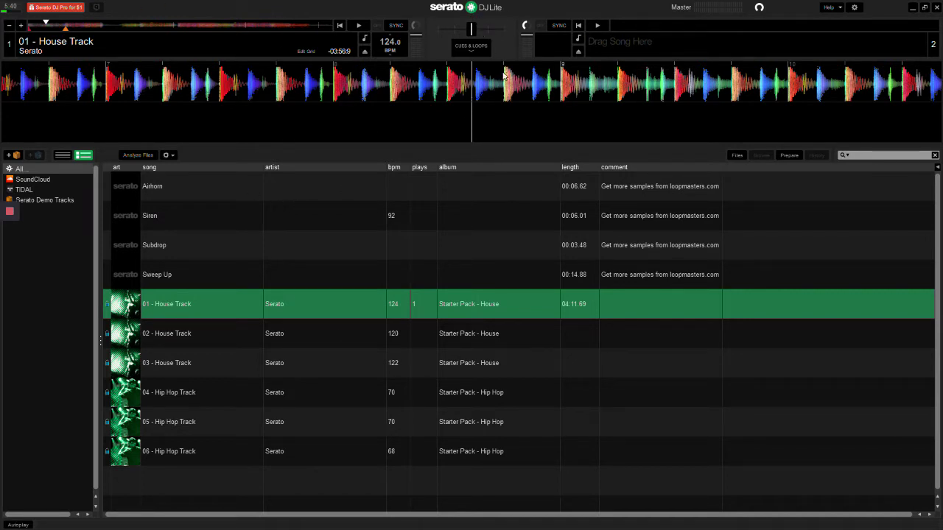
Browse Serato's setup preferences, including Library + Display, then close setup.
click(855, 8)
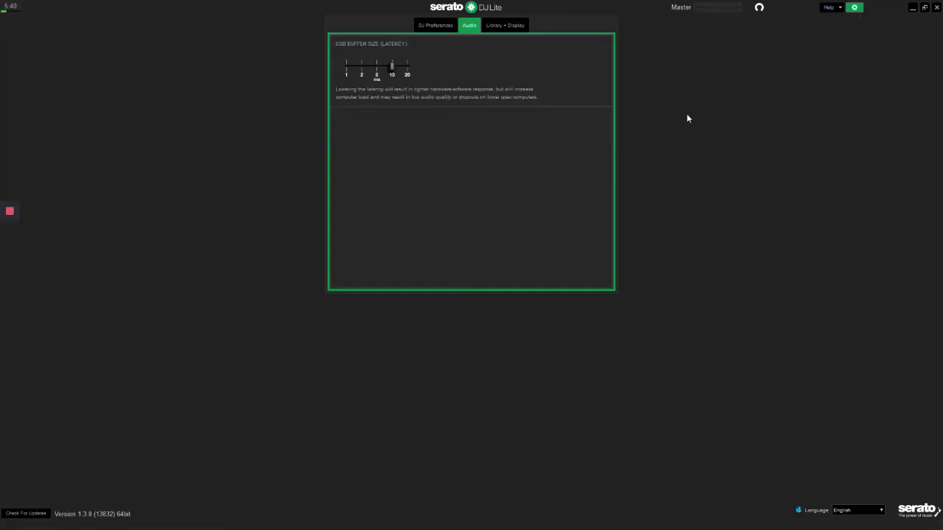
click(451, 27)
click(525, 27)
click(467, 27)
click(469, 27)
click(520, 28)
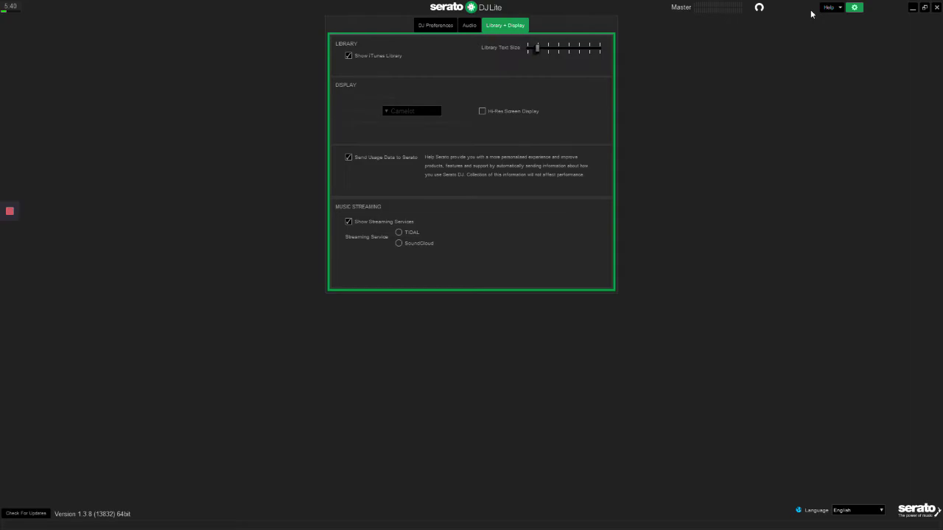
click(854, 8)
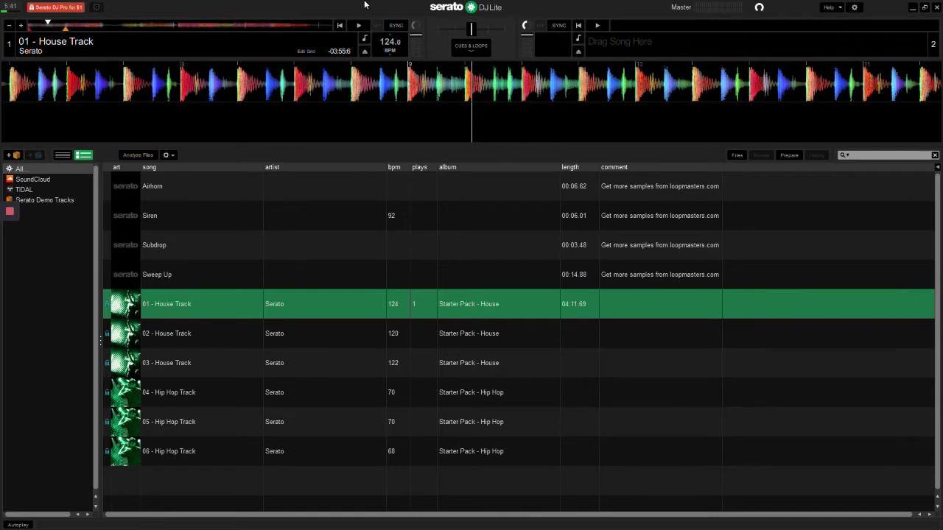
Minimize Serato, bring up SpreadCaster and stop the running broadcast.
click(911, 9)
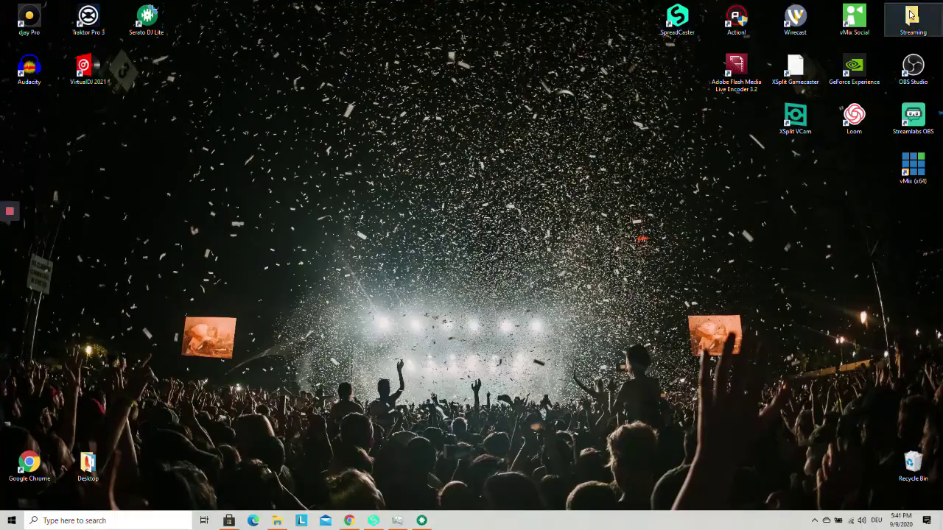
click(373, 521)
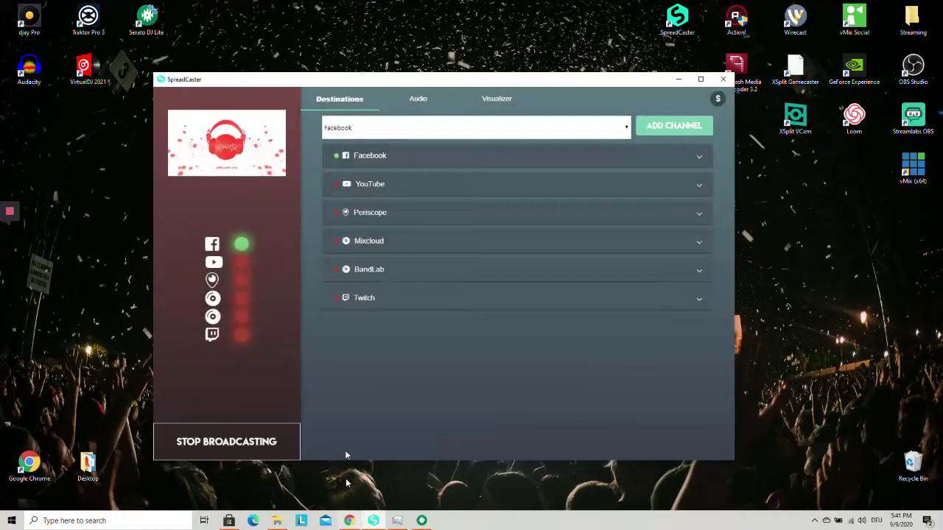
click(261, 444)
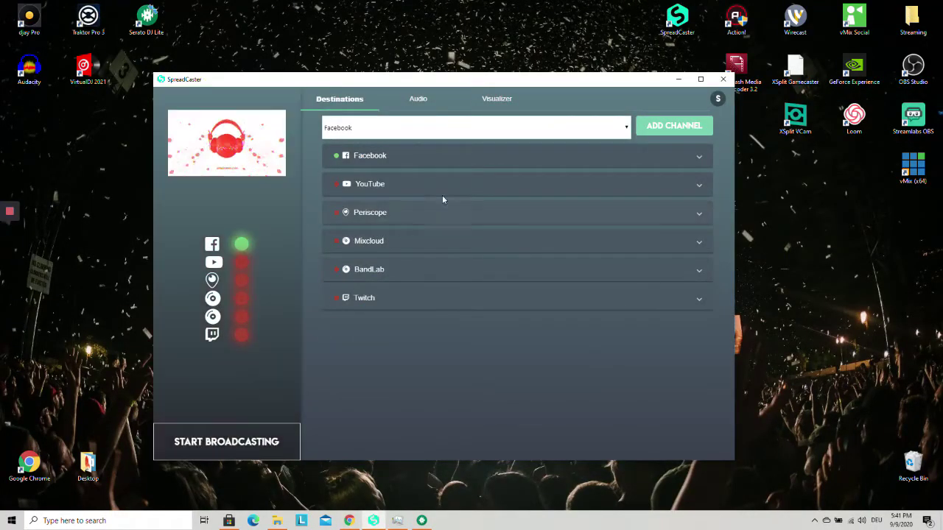
Set the audio source to Desktop Audio and disable local recording of the stream.
click(432, 103)
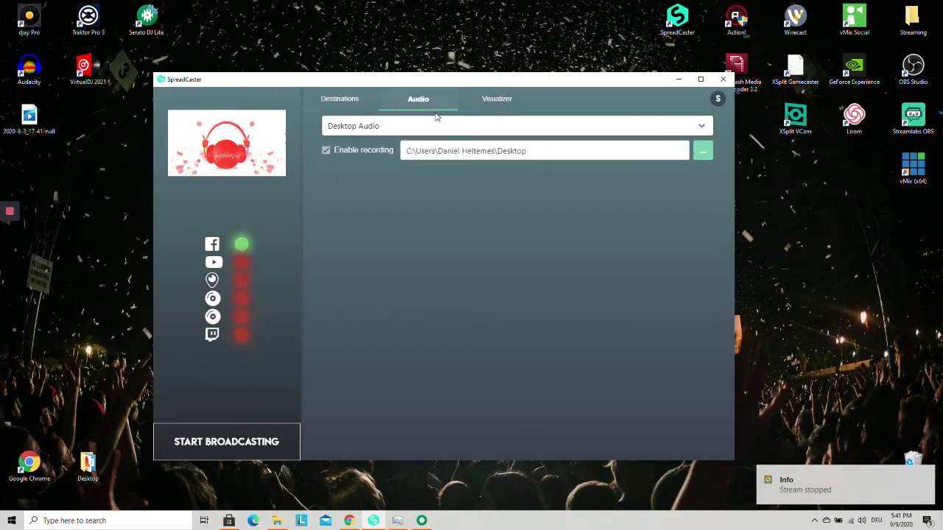
click(358, 127)
click(277, 100)
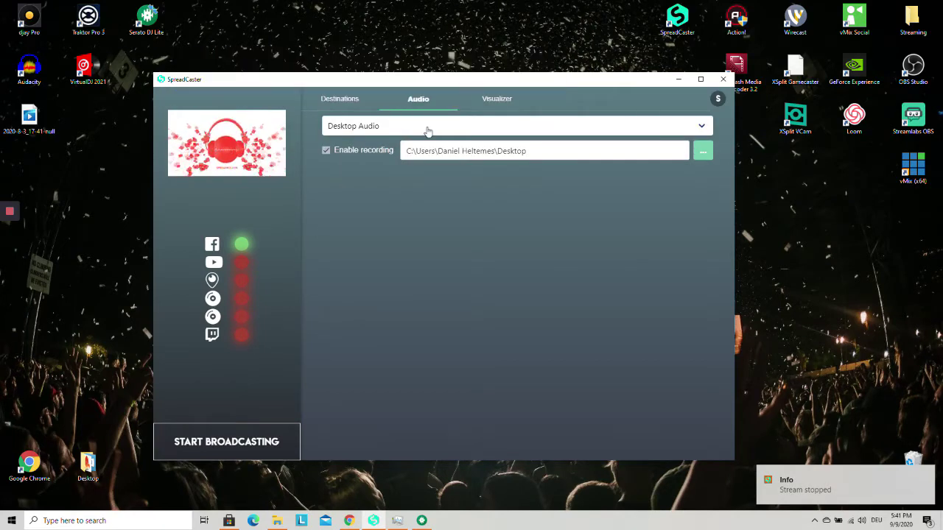
click(445, 129)
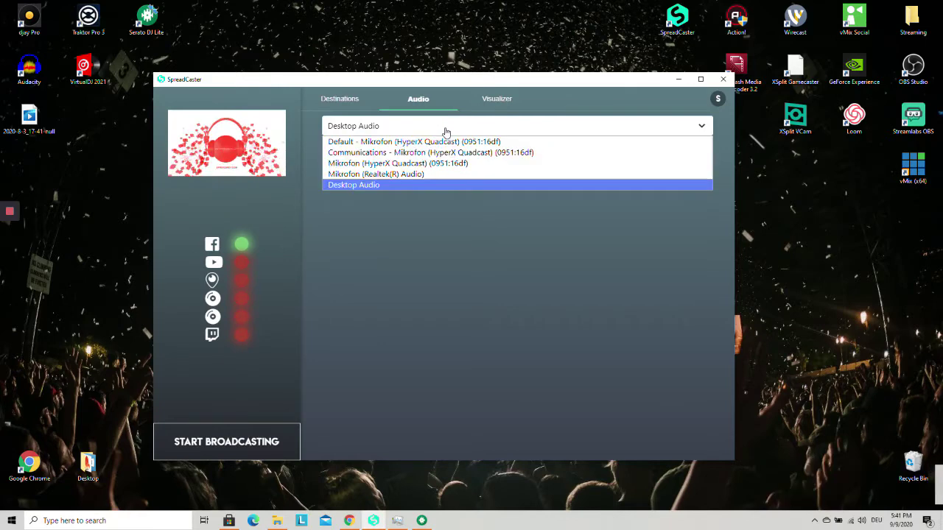
click(374, 185)
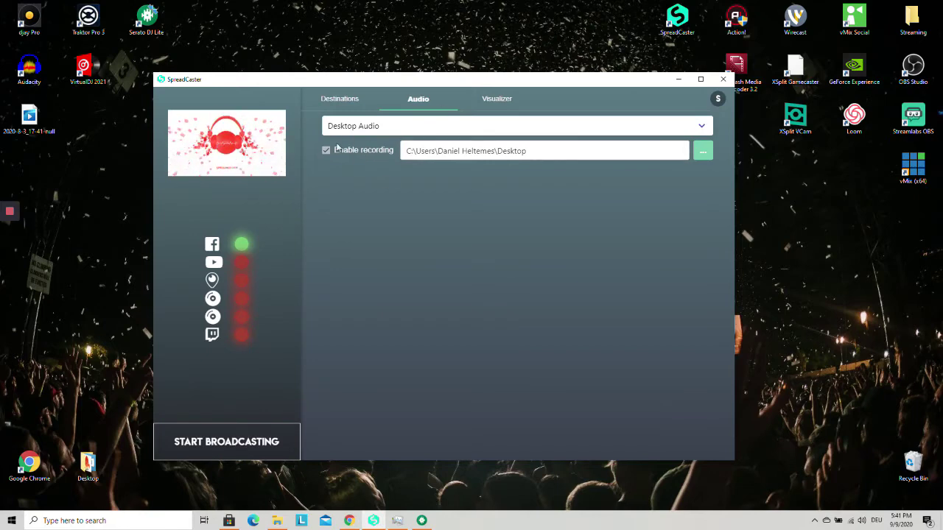
click(326, 150)
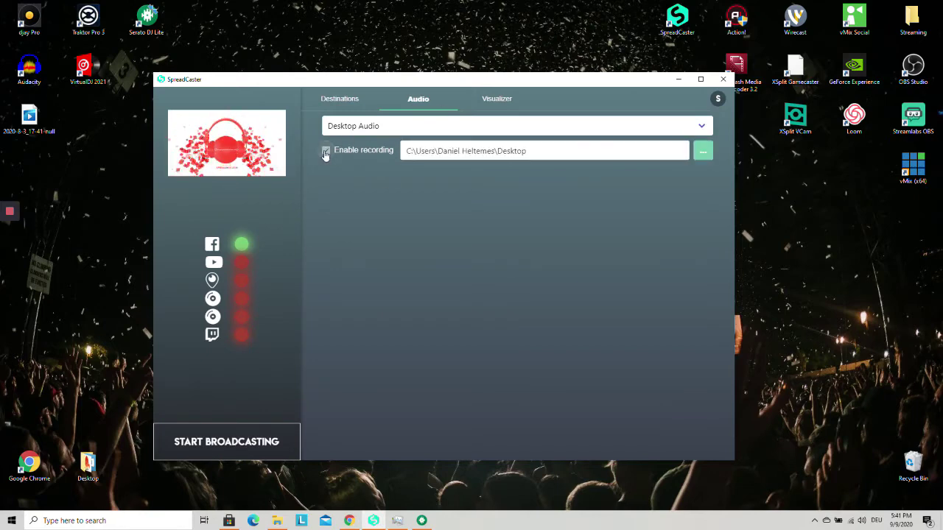
click(326, 150)
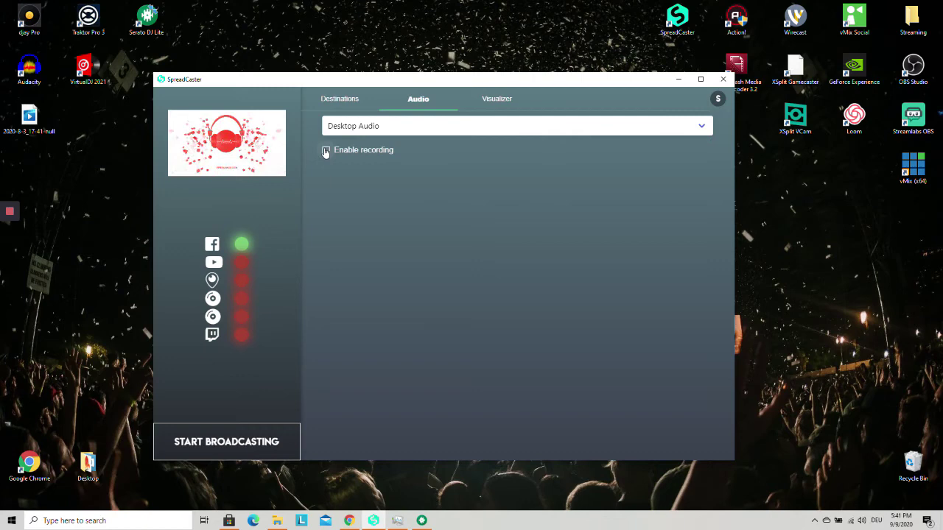
Select the red circular ring visualizer template and save the change.
click(493, 98)
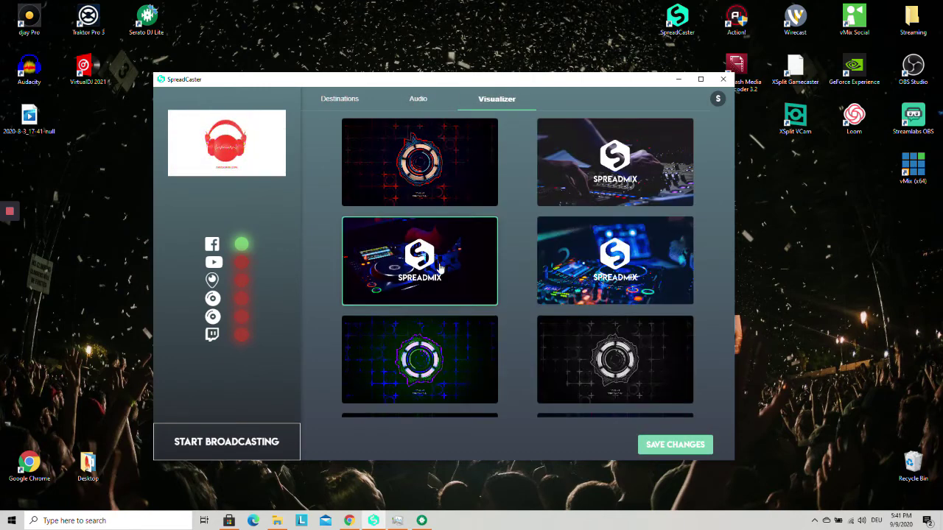
click(663, 445)
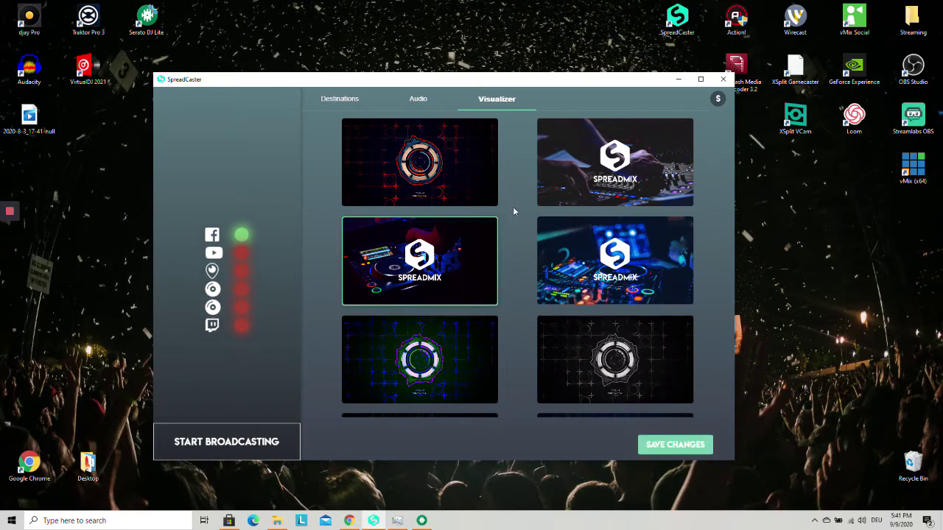
click(476, 154)
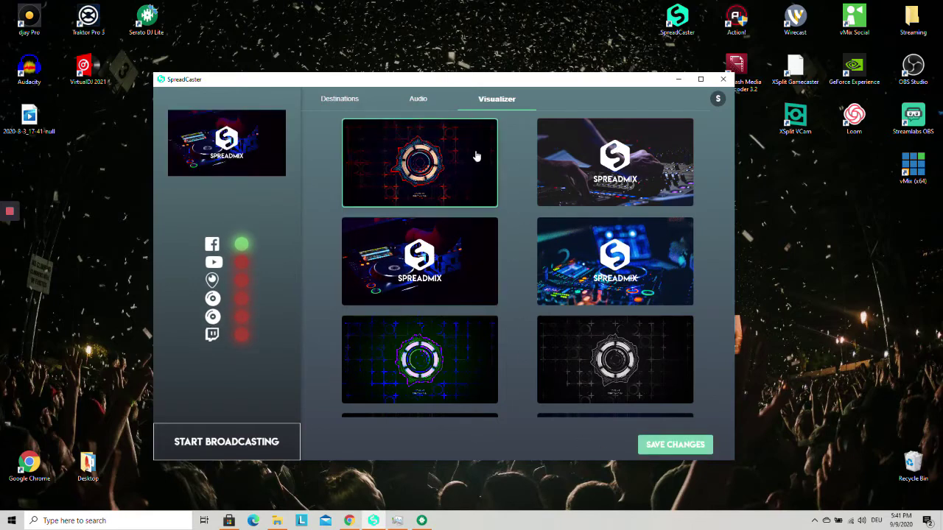
click(668, 444)
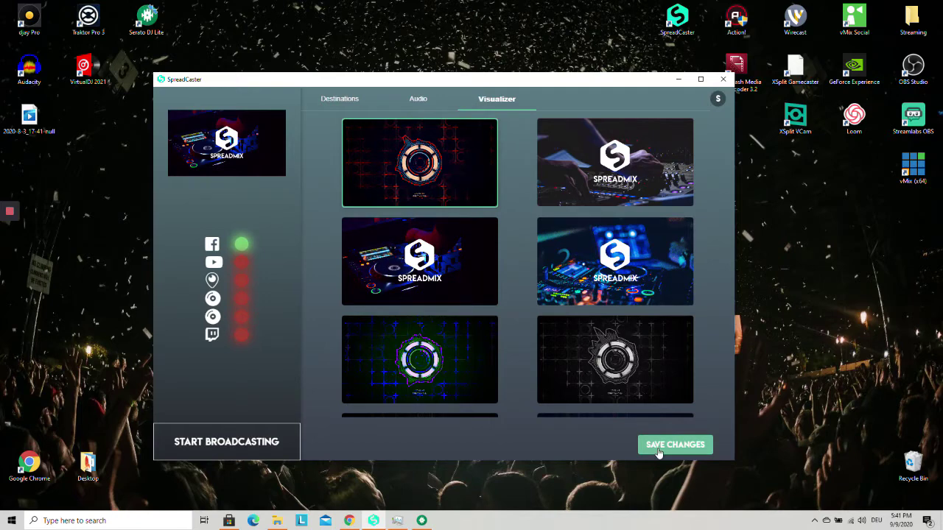
Review the Facebook and YouTube destinations' stream key settings.
click(338, 101)
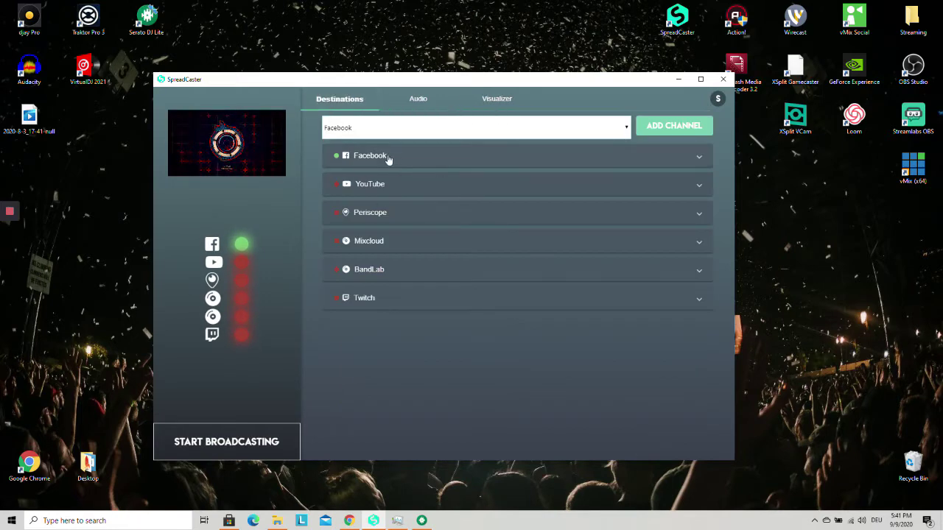
click(463, 161)
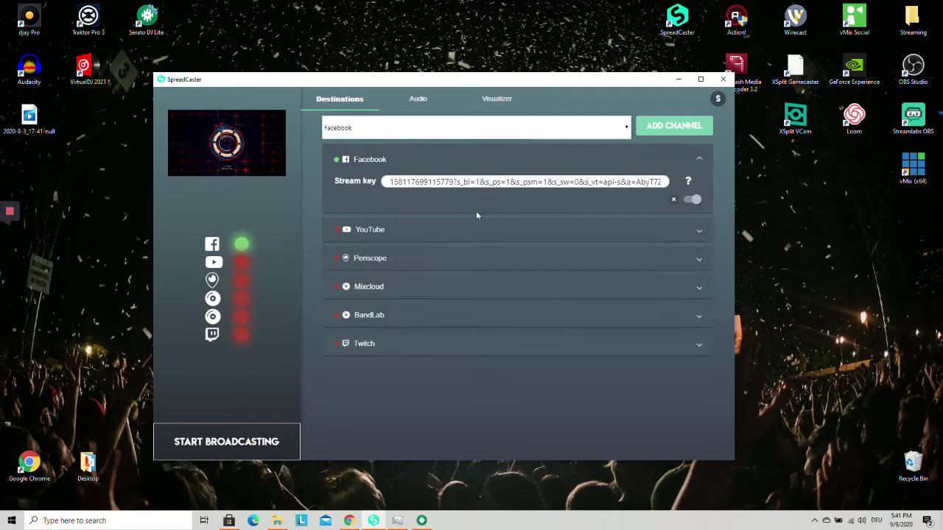
click(493, 164)
click(438, 188)
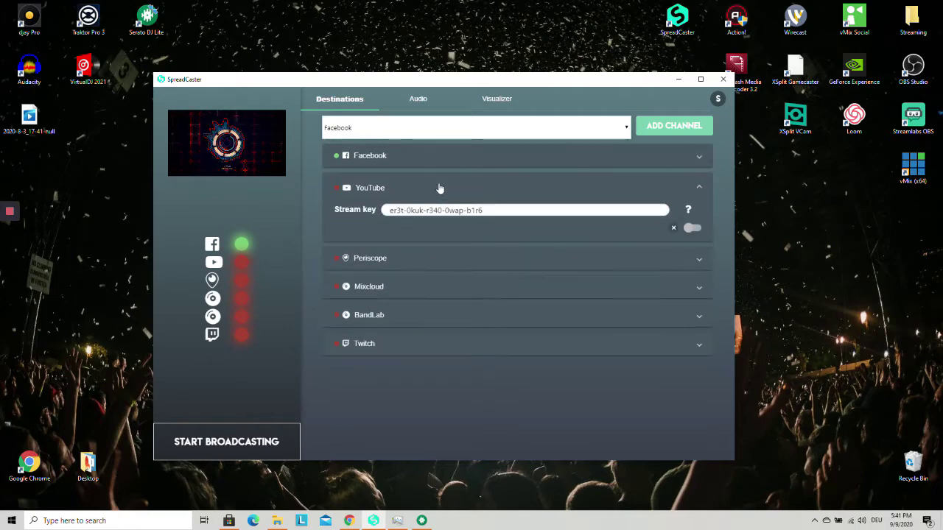
click(422, 190)
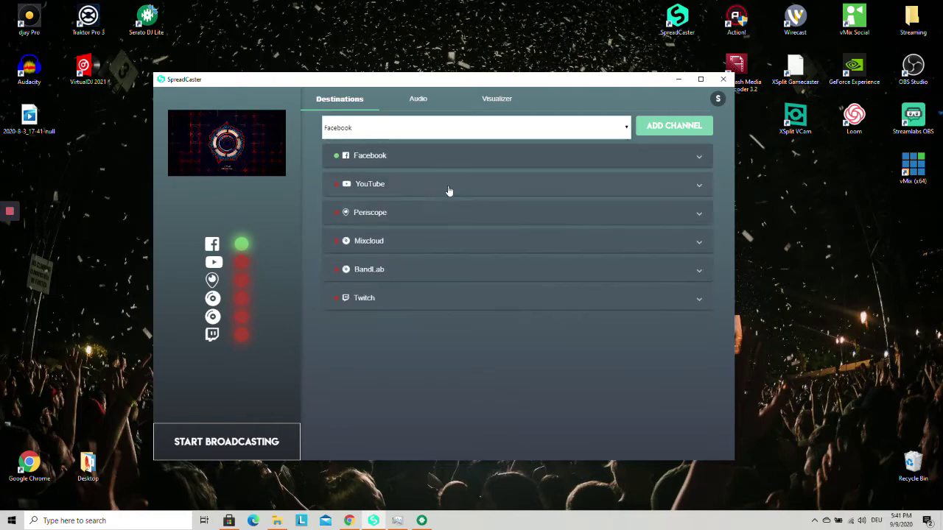
Add a trial Mixer destination channel, then remove it again.
click(452, 133)
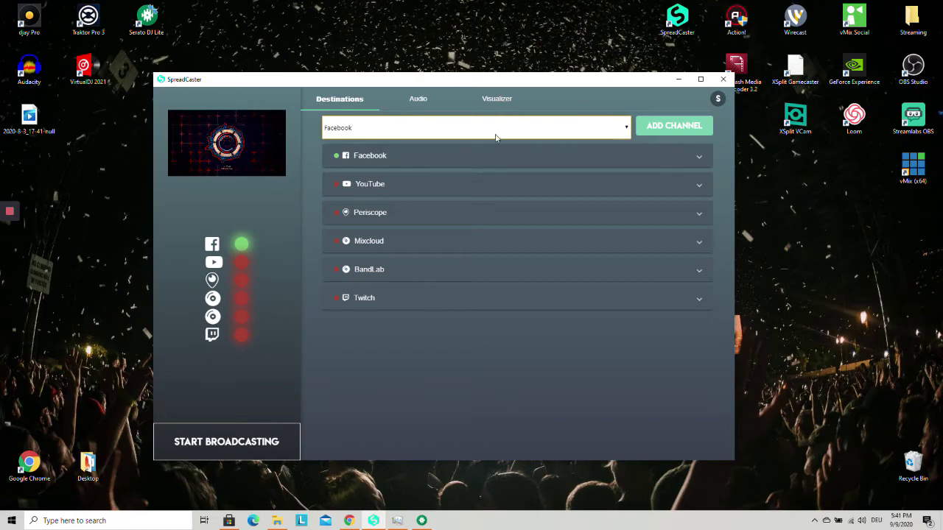
click(494, 127)
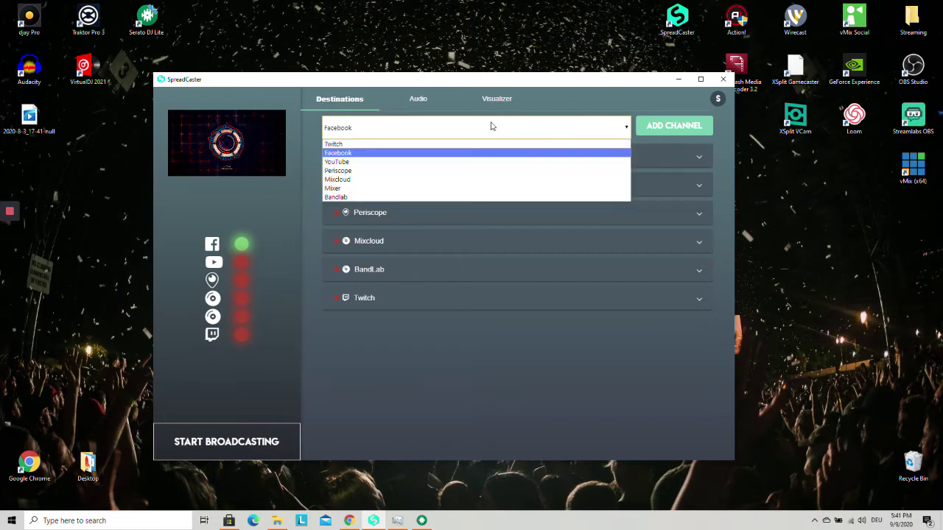
click(362, 190)
click(667, 127)
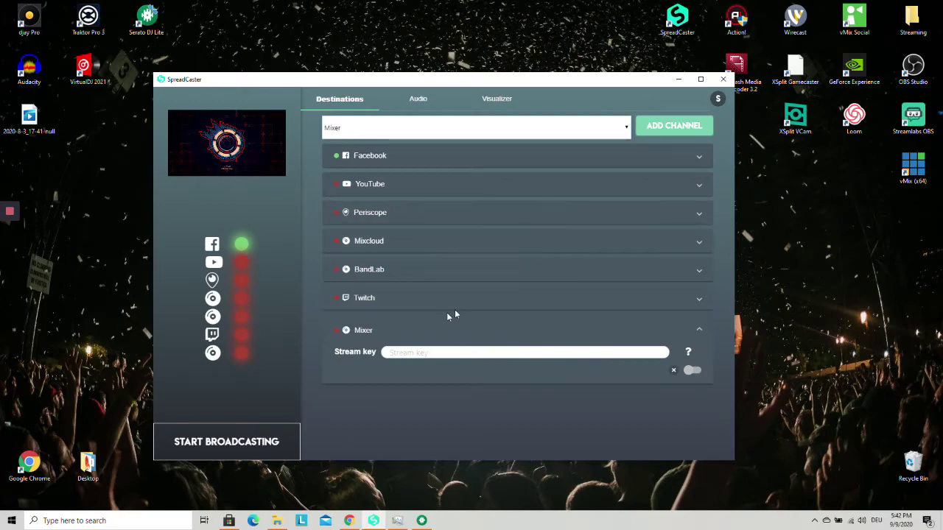
click(673, 370)
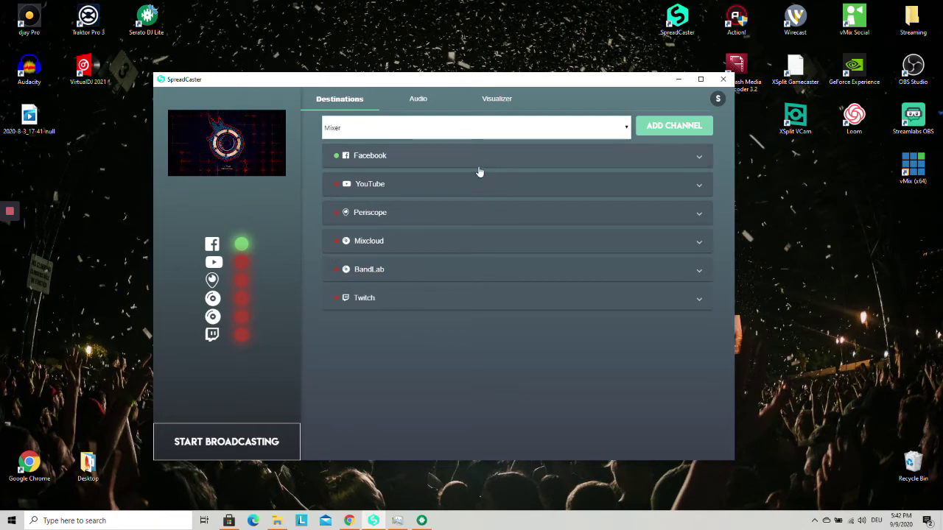
Confirm Desktop Audio, start broadcasting to Facebook, and switch to Chrome.
click(418, 99)
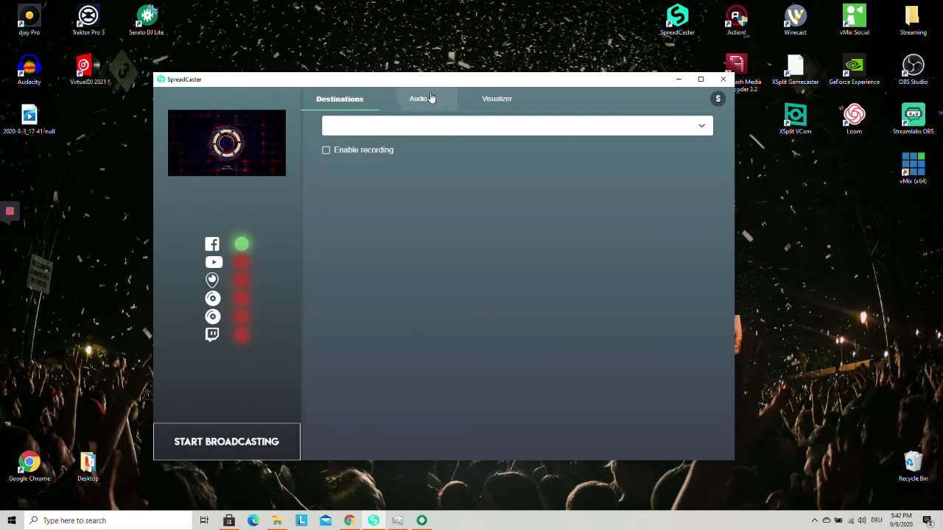
click(361, 101)
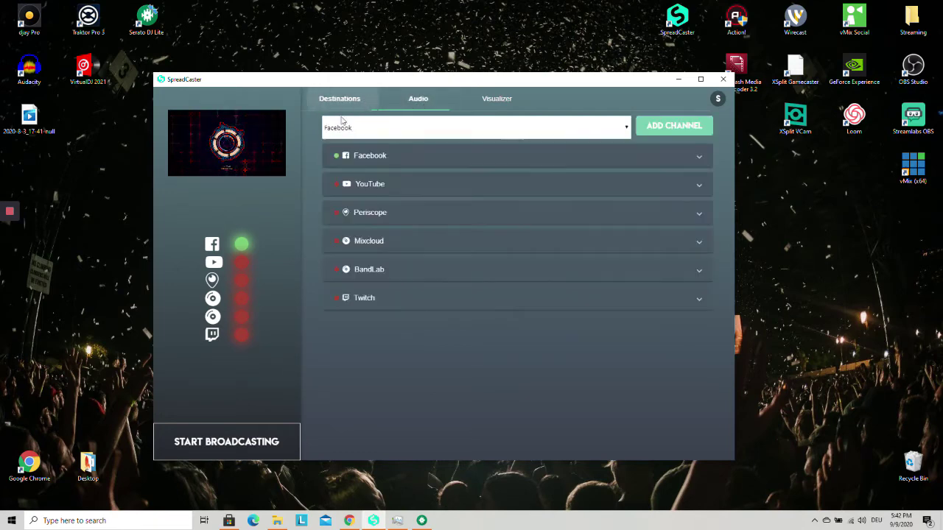
click(274, 442)
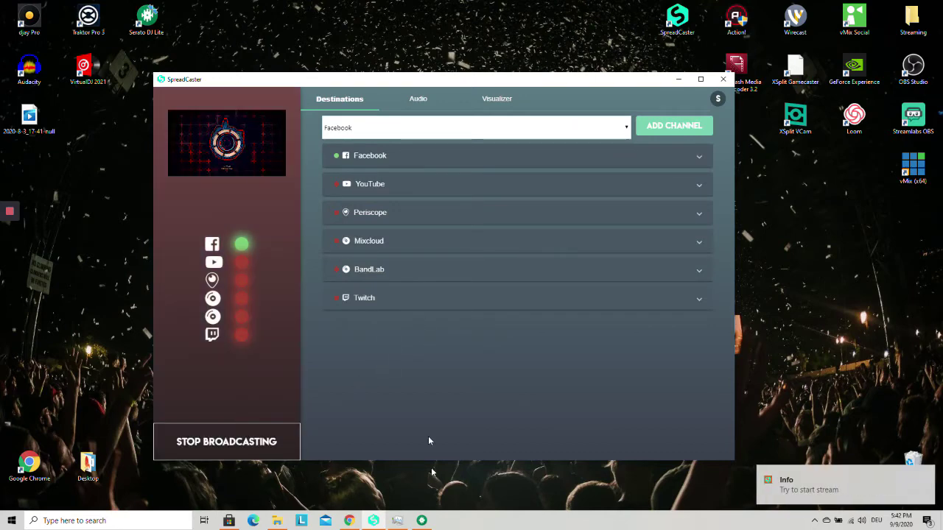
click(349, 520)
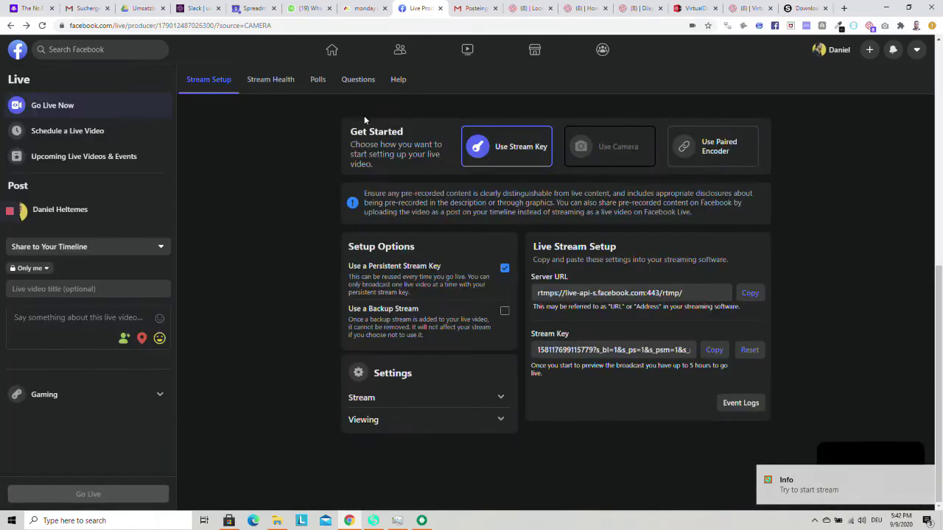
Reload Live Producer, switch to a persistent stream key, and scroll up to the preview.
key(alt+Left)
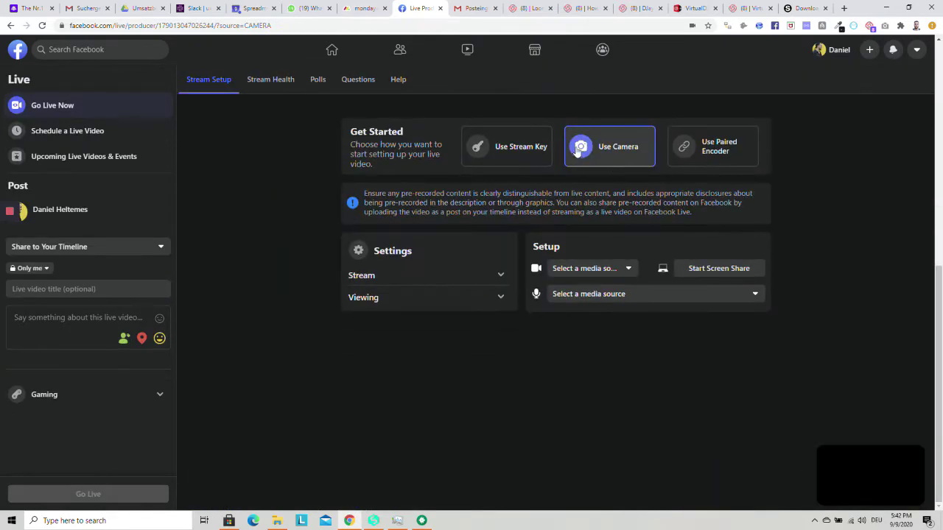
click(503, 150)
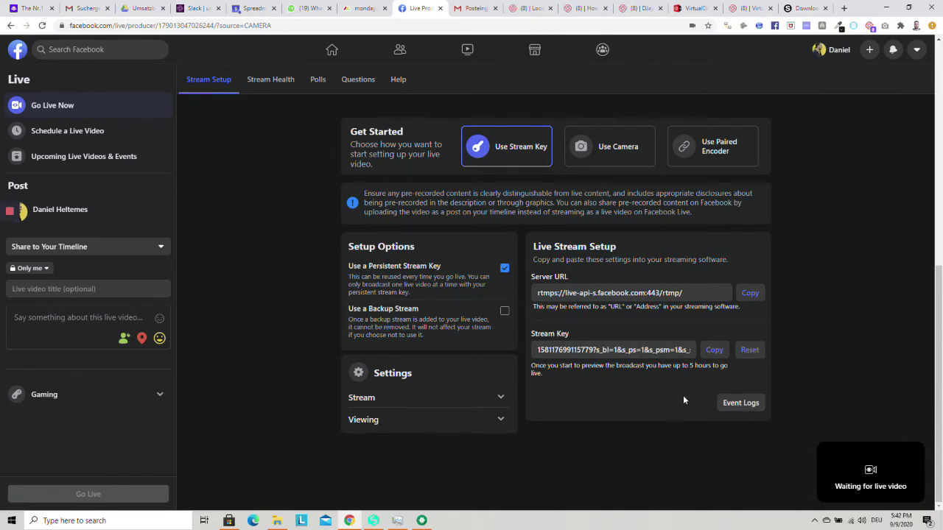
scroll(838, 332, up, 3)
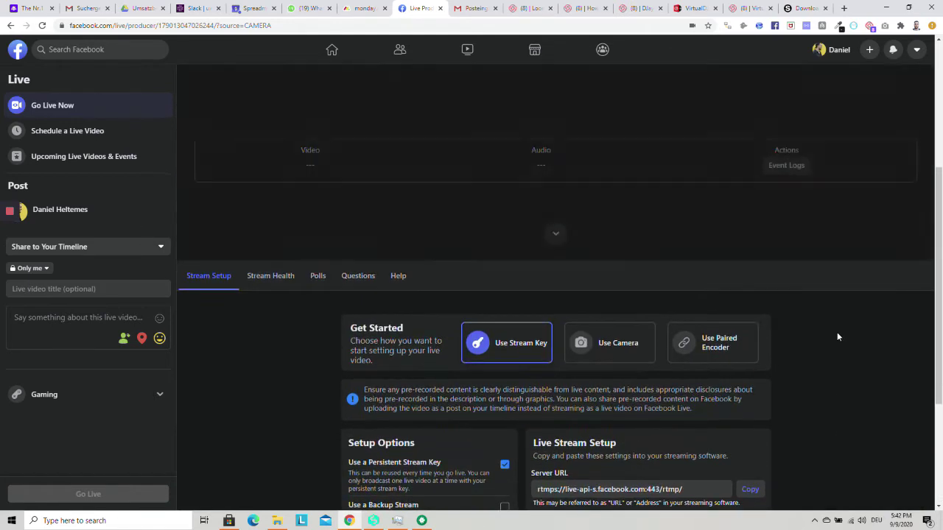
scroll(837, 333, up, 3)
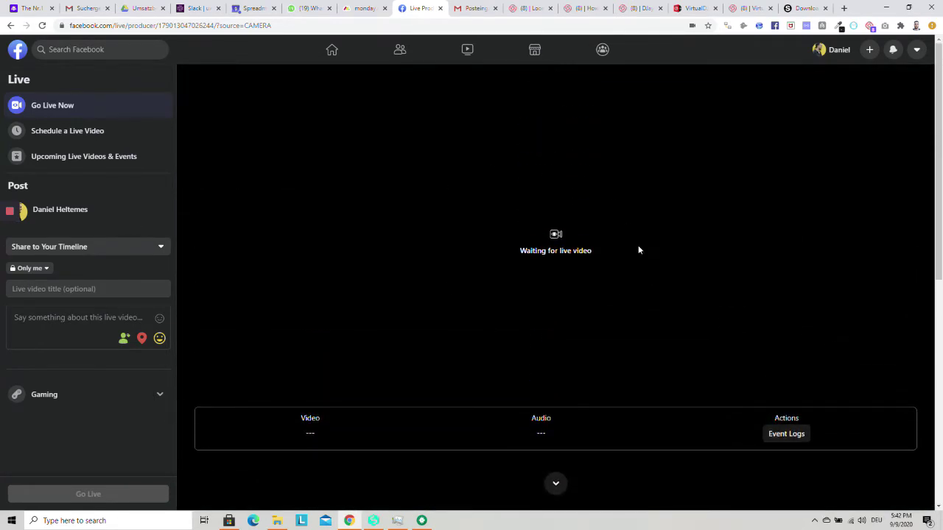
Restart the SpreadCaster broadcast and return to the Live Producer page.
click(371, 523)
click(373, 520)
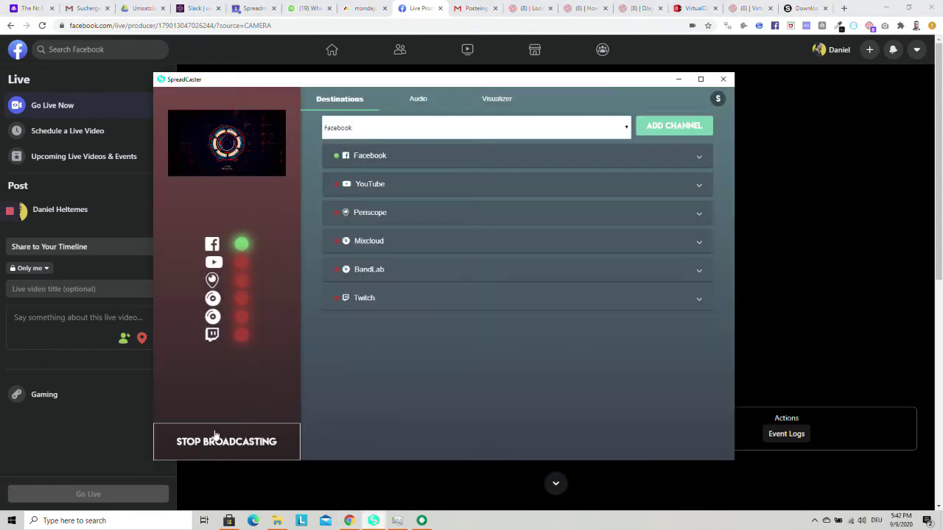
click(213, 439)
click(230, 439)
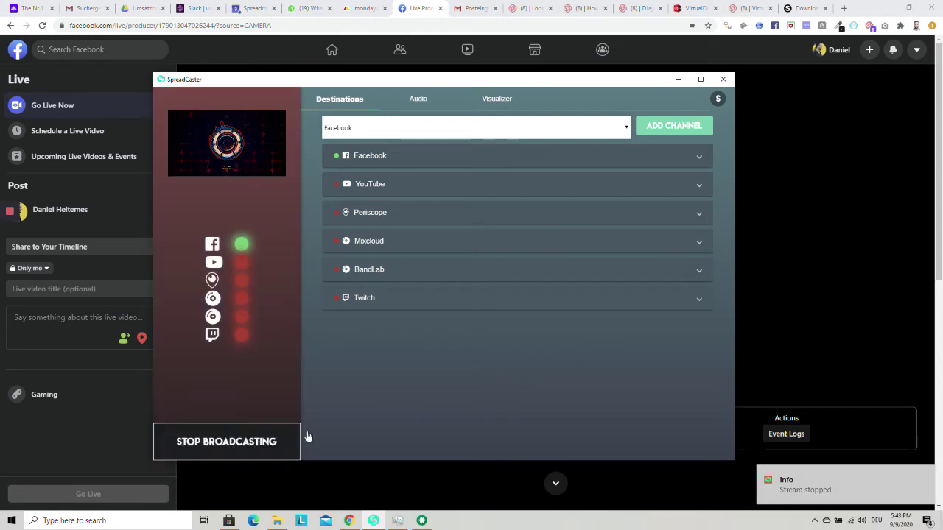
click(522, 26)
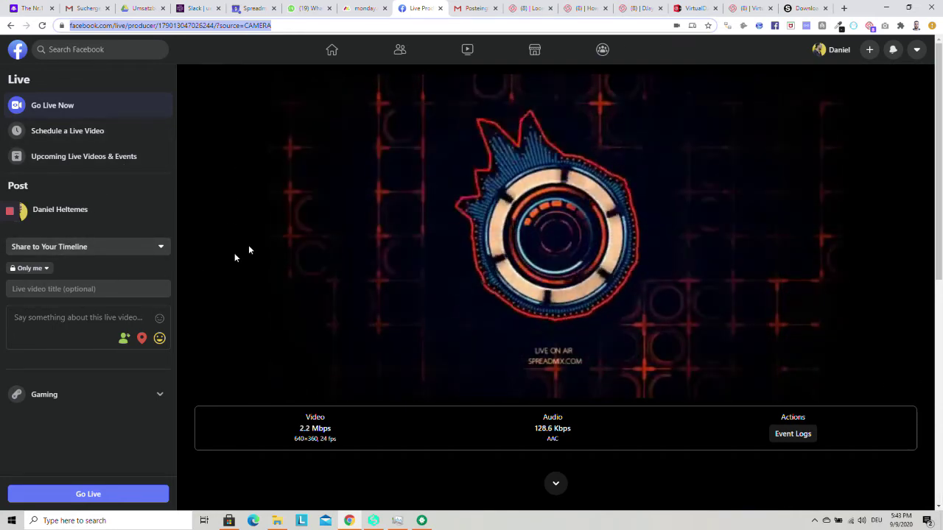
Go live untitled with Only me audience, then open Facebook home in a new tab.
click(42, 269)
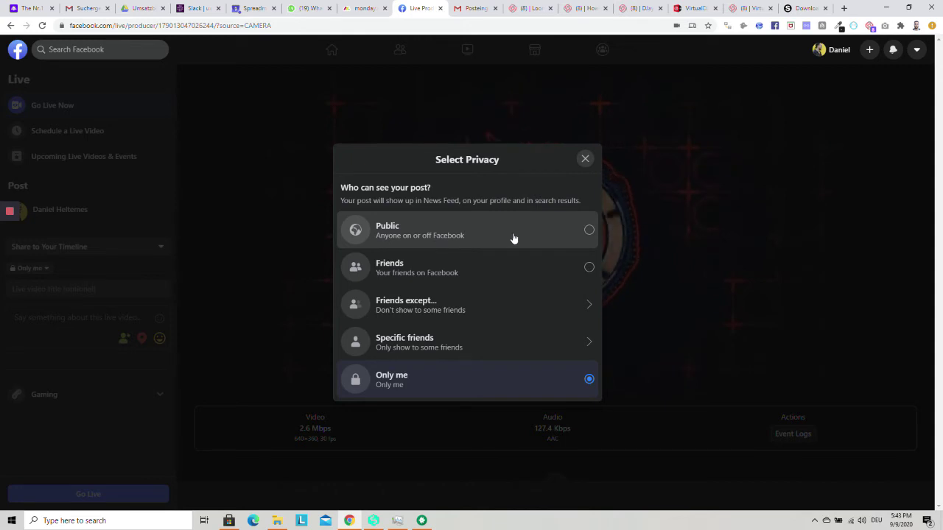
click(450, 384)
click(109, 494)
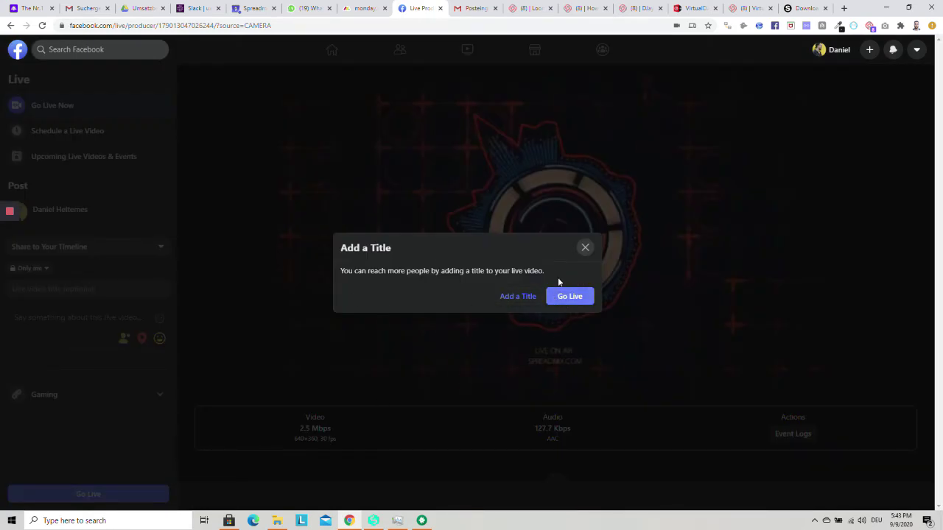
click(566, 296)
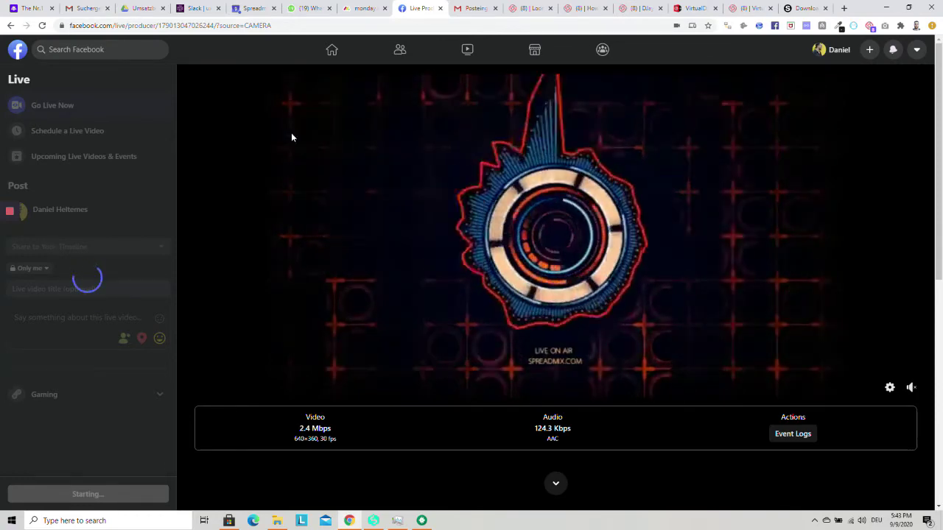
right_click(19, 49)
click(44, 58)
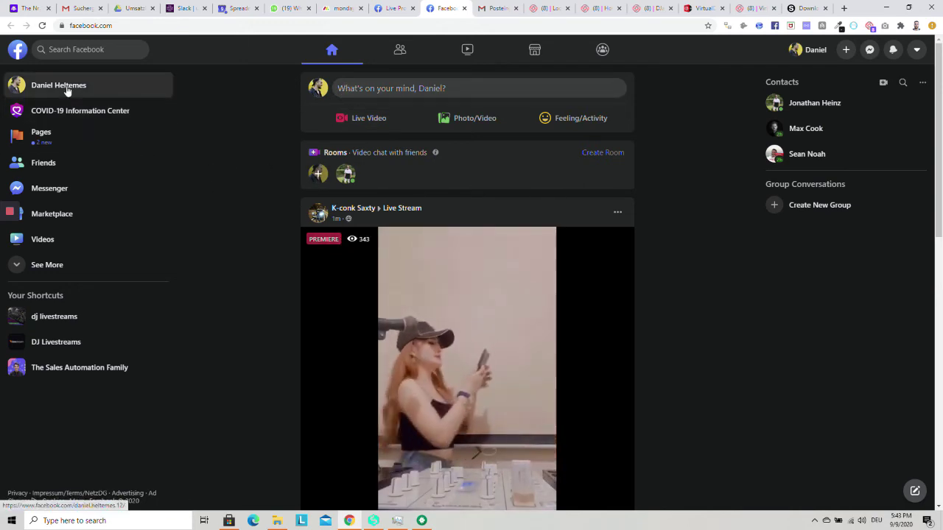
Open the profile, scroll to the live visualizer post, and briefly check Serato.
click(66, 86)
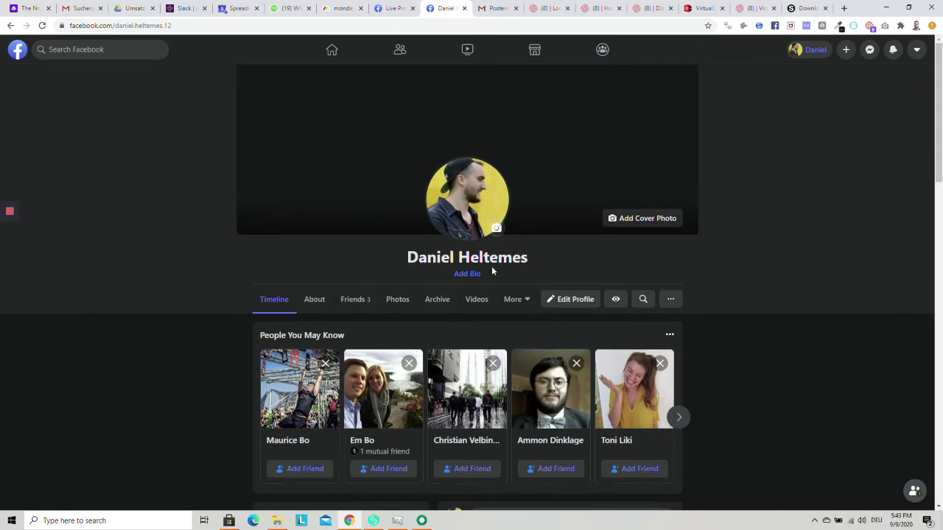
scroll(455, 351, down, 2)
scroll(442, 354, down, 2)
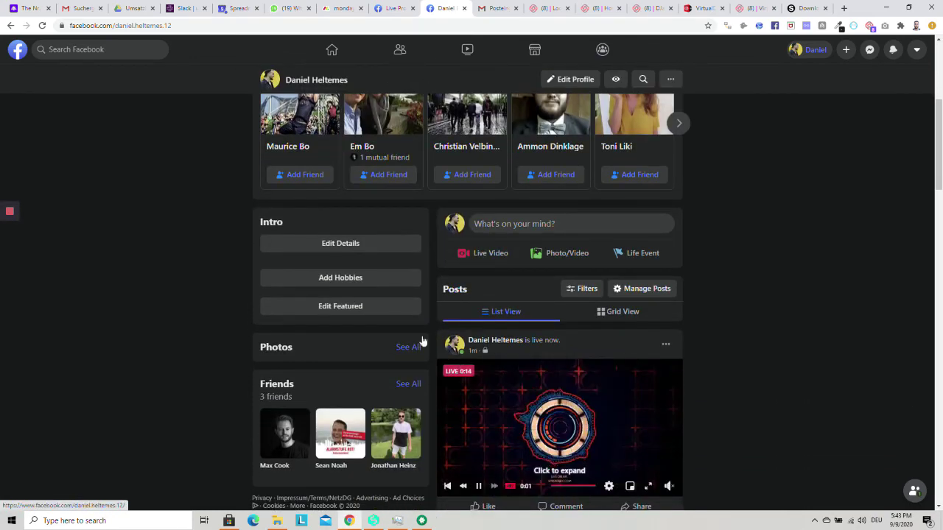
scroll(375, 294, down, 1)
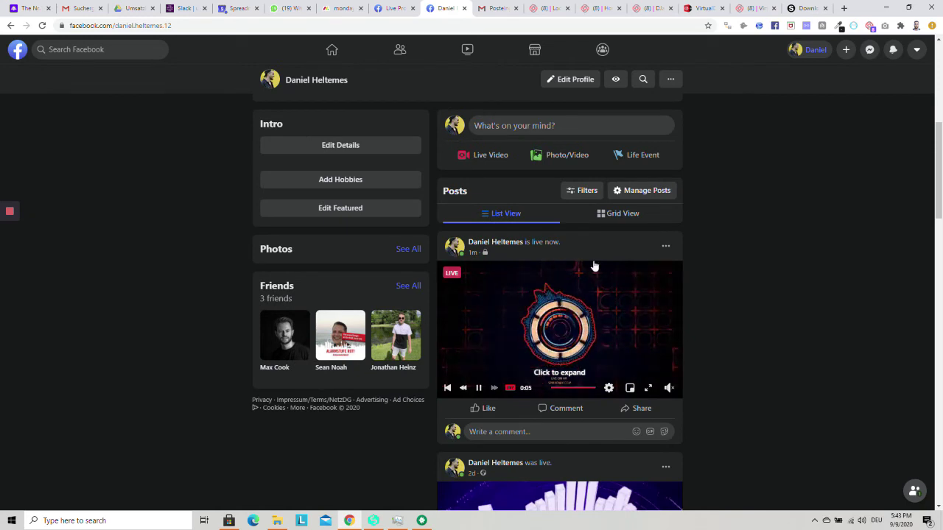
click(422, 523)
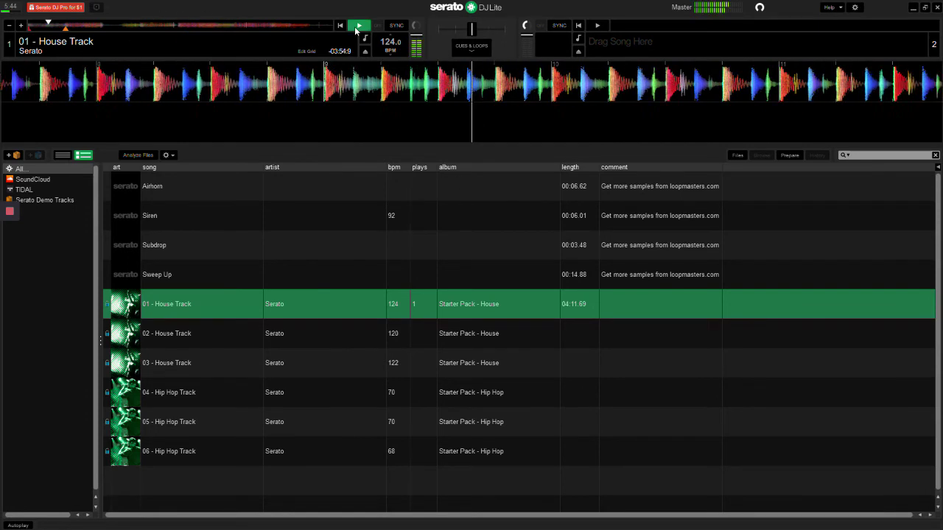
click(914, 9)
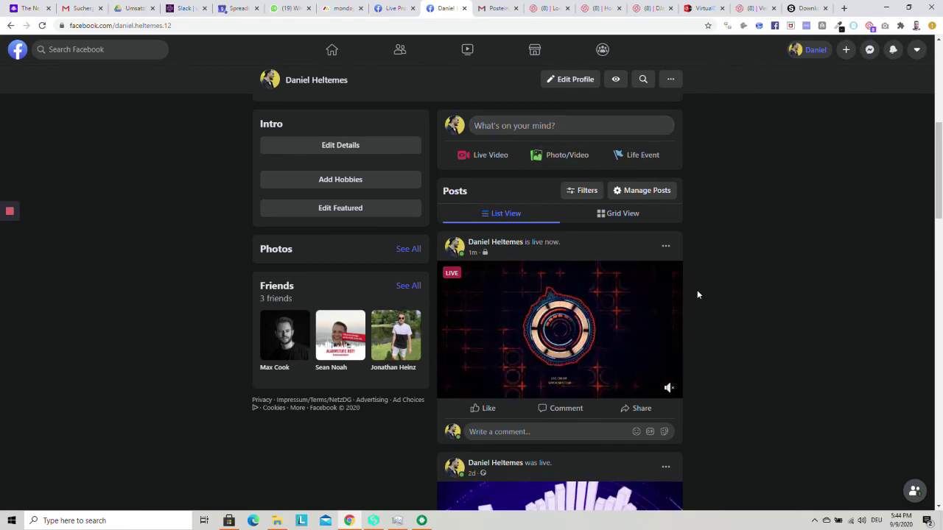
Bring SpreadCaster to the front and nudge its window slightly right.
click(374, 521)
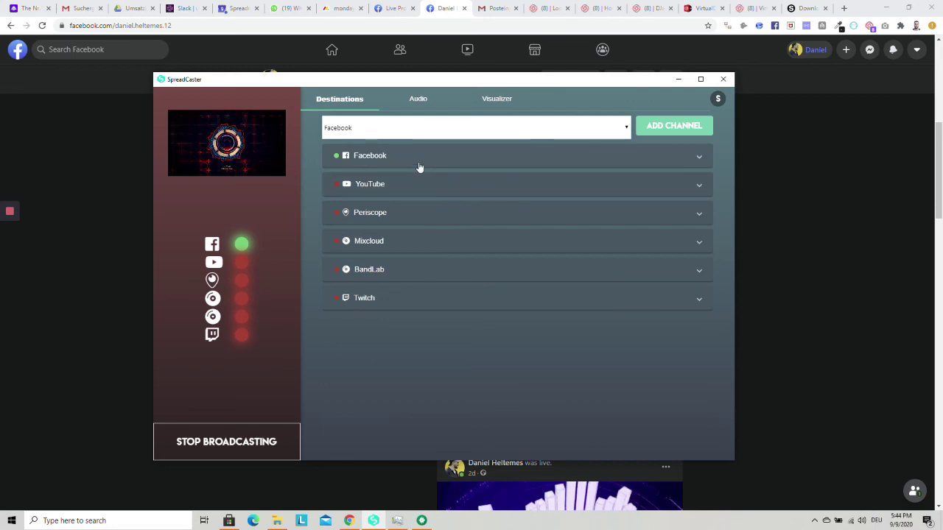
drag(391, 80, 432, 86)
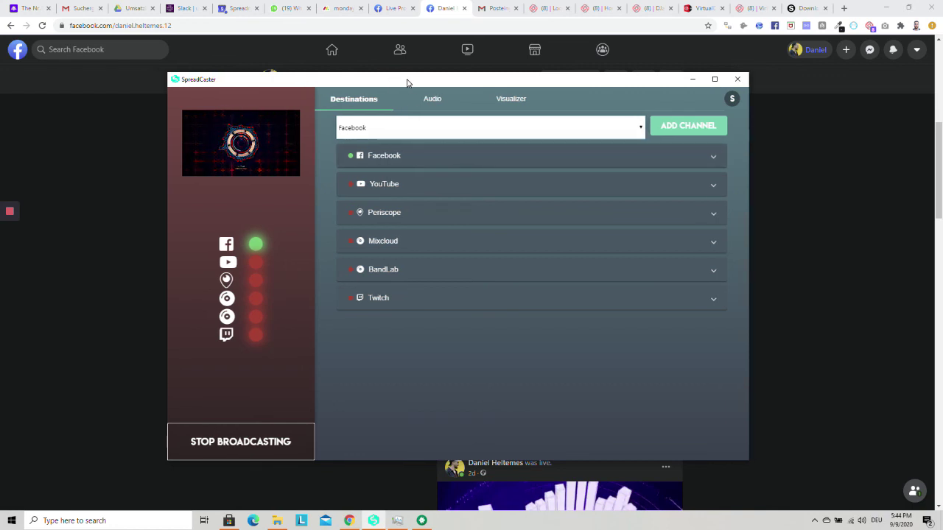